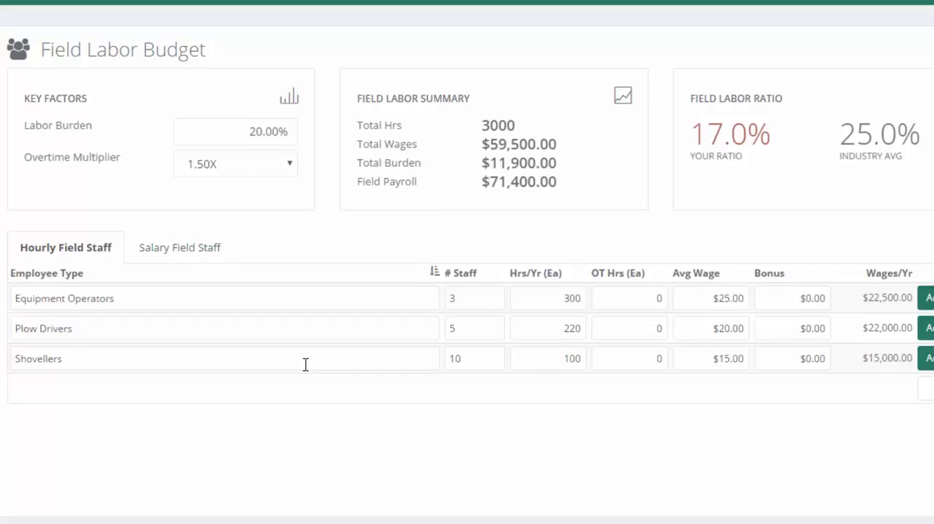
# Examine the Equipment Operators row's employee type, staff count and annual hours in the hourly field staff table.
pyautogui.moveTo(125, 301); pyautogui.dragTo(18, 284)
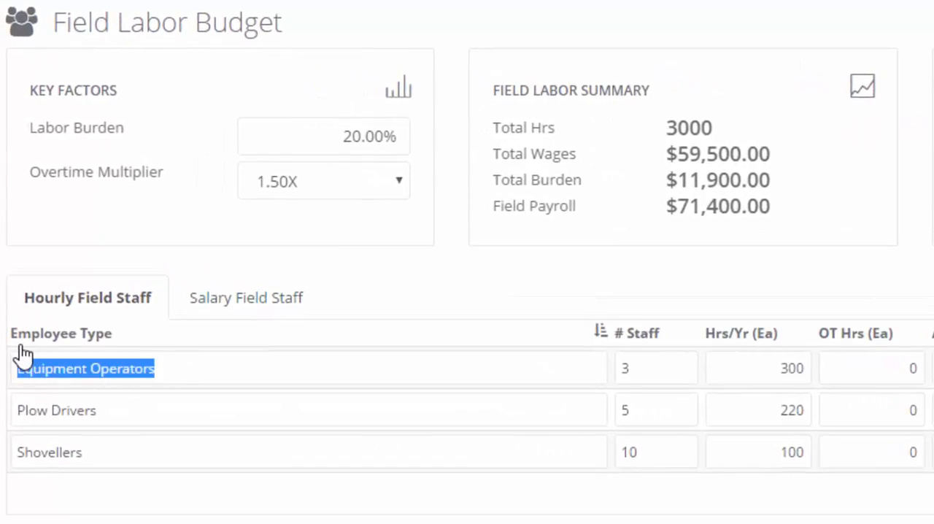
pyautogui.click(631, 374)
pyautogui.click(758, 365)
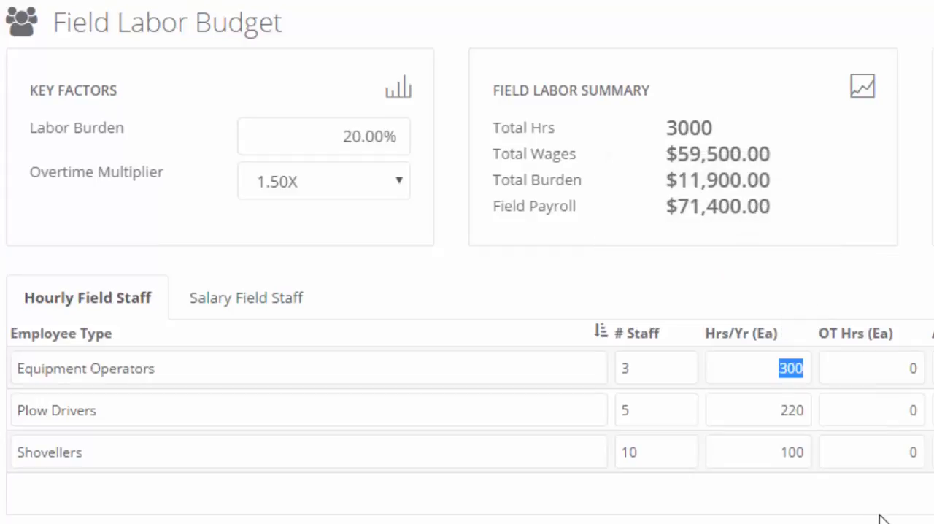
pyautogui.click(363, 365)
pyautogui.click(663, 374)
pyautogui.press('Tab')
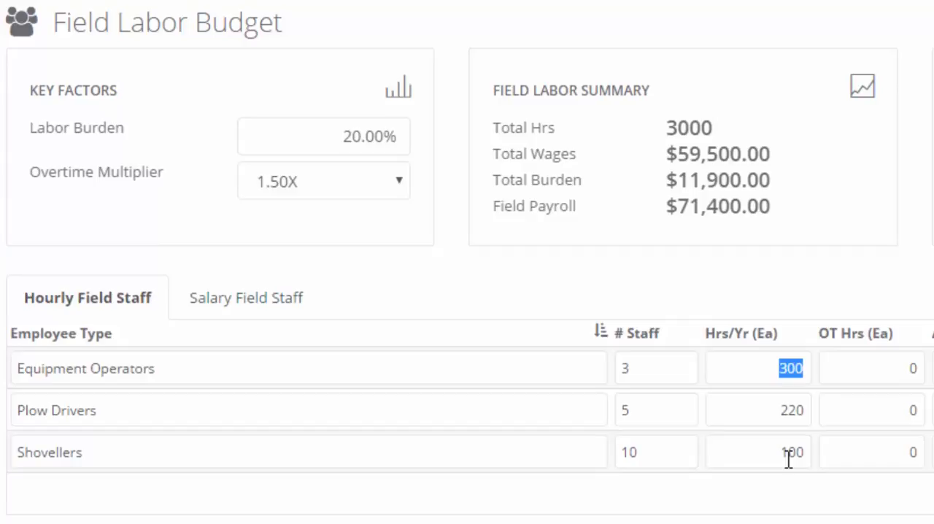
# Examine the Plow Drivers row's staff count, hours per year, average wage and yearly wages.
pyautogui.moveTo(182, 413); pyautogui.dragTo(24, 412)
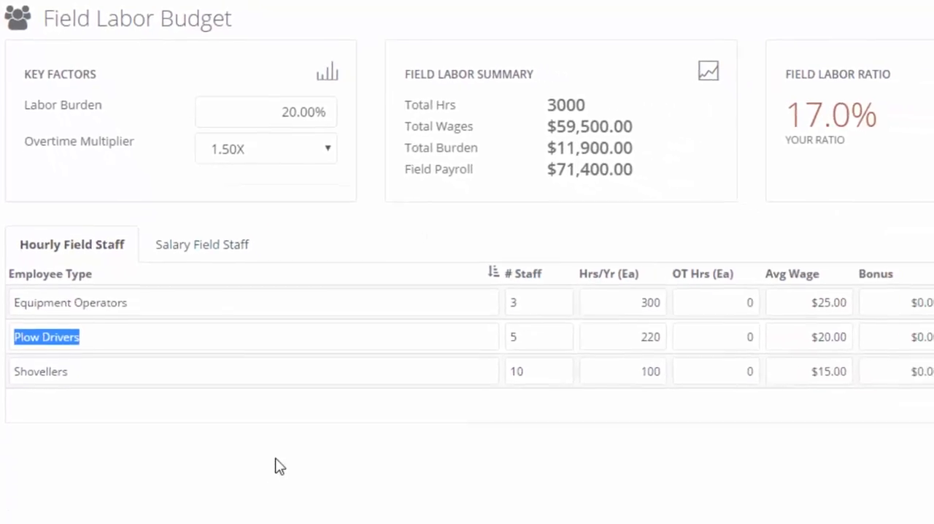
pyautogui.click(619, 391)
pyautogui.moveTo(470, 296); pyautogui.dragTo(444, 314)
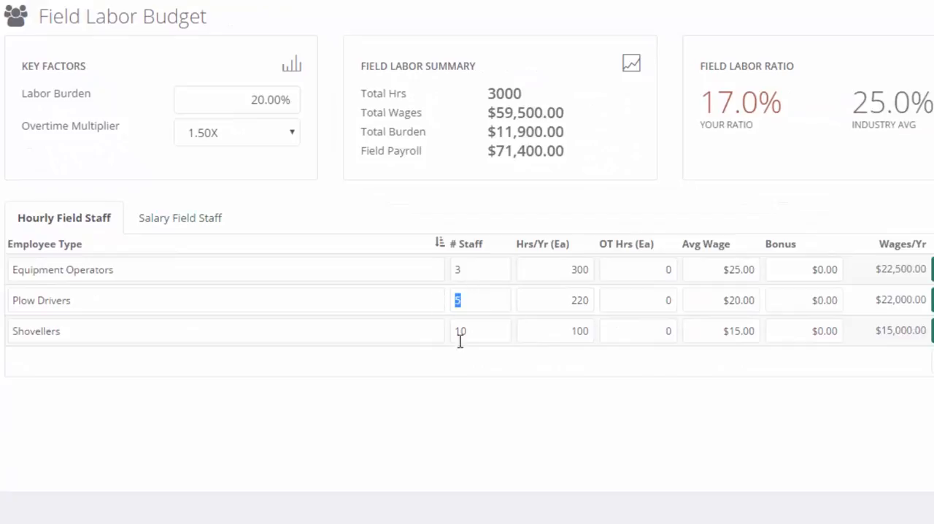
pyautogui.click(577, 300)
pyautogui.doubleClick(577, 300)
pyautogui.click(711, 299)
pyautogui.moveTo(745, 296); pyautogui.dragTo(765, 299)
pyautogui.moveTo(871, 302); pyautogui.dragTo(928, 300)
pyautogui.click(660, 445)
pyautogui.click(722, 300)
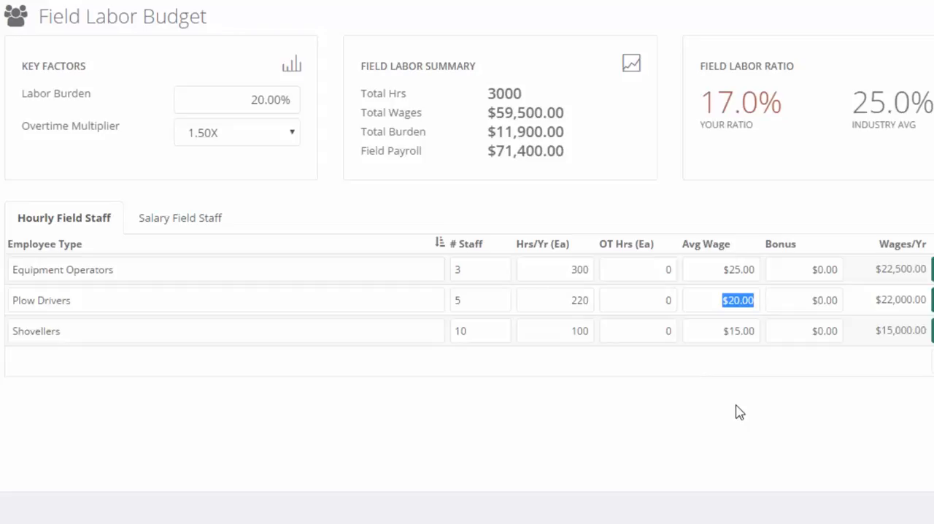
# Examine the Shovellers row's average wage, staff count and hours per year.
pyautogui.click(739, 331)
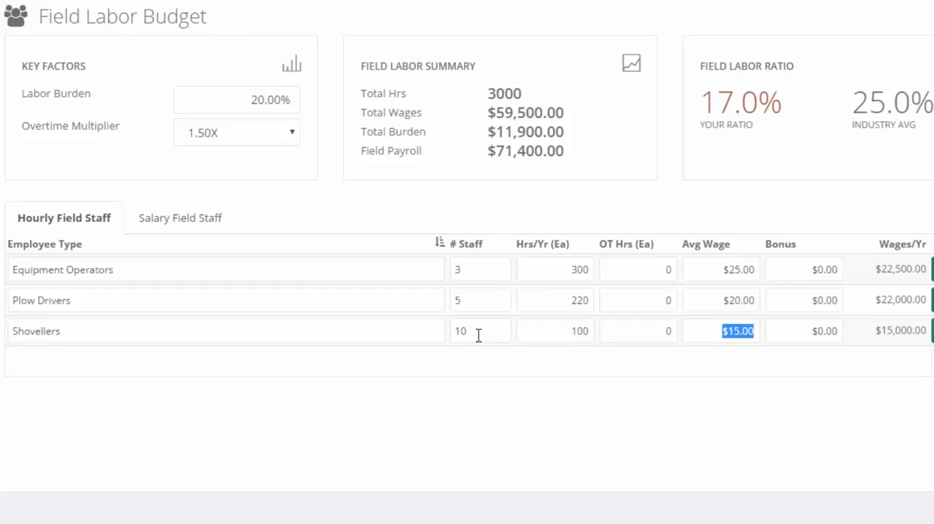
pyautogui.moveTo(477, 329); pyautogui.dragTo(444, 326)
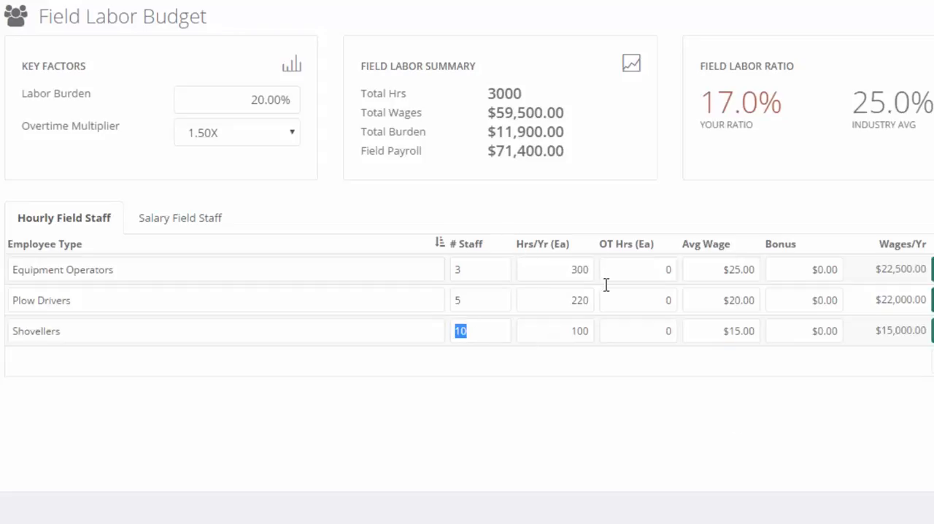
pyautogui.moveTo(558, 330); pyautogui.dragTo(603, 337)
pyautogui.click(568, 334)
pyautogui.doubleClick(586, 331)
pyautogui.moveTo(486, 330); pyautogui.dragTo(448, 329)
pyautogui.click(467, 386)
pyautogui.moveTo(708, 332); pyautogui.dragTo(760, 332)
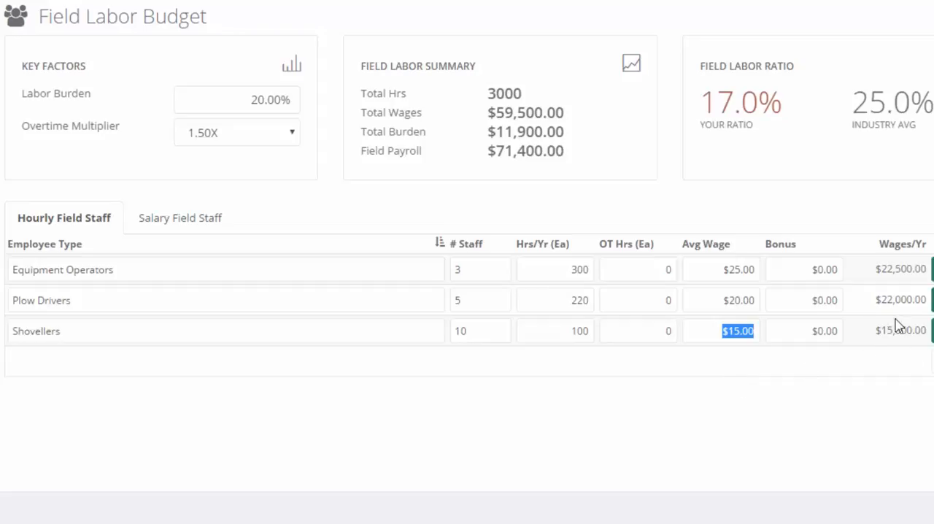
# Set the Shovellers' overtime hours to 15 each.
pyautogui.click(653, 333)
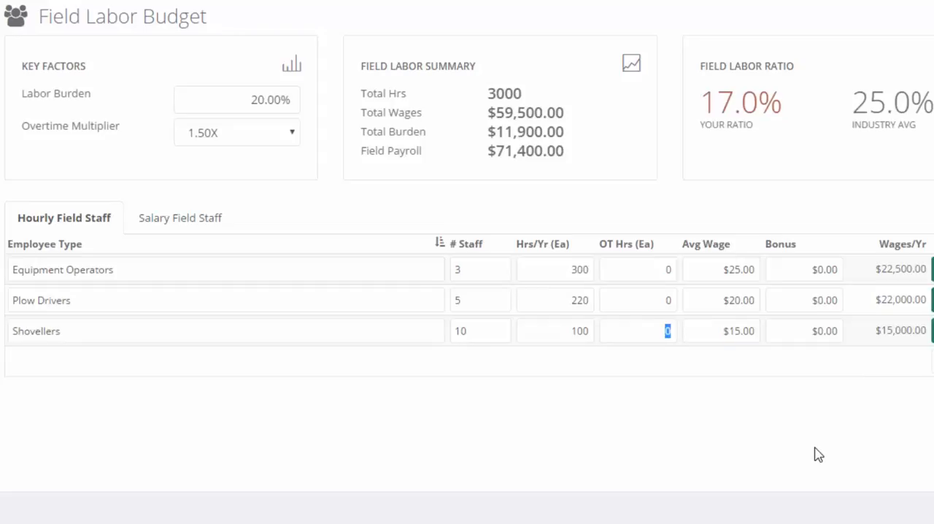
pyautogui.write('15')
pyautogui.moveTo(583, 332); pyautogui.dragTo(617, 330)
pyautogui.click(640, 334)
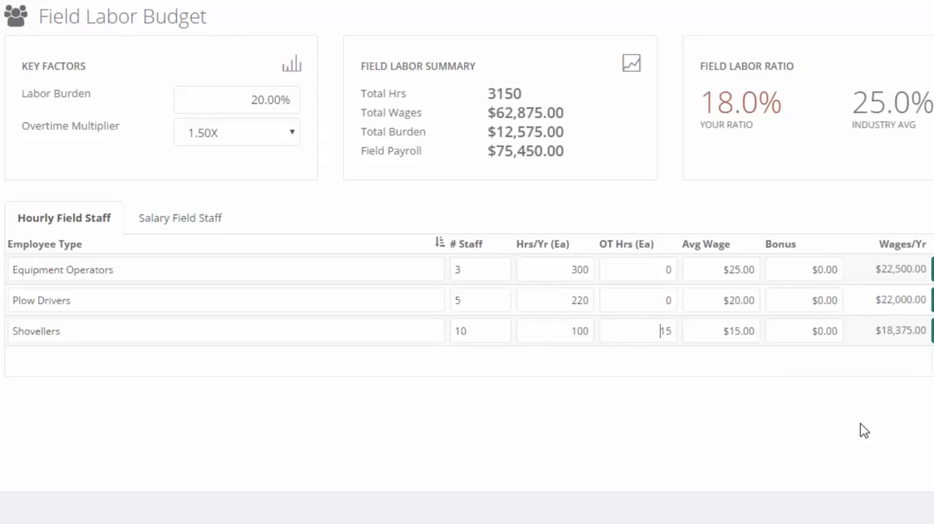
# Reset the Shovellers' overtime hours to 0.
pyautogui.moveTo(657, 329); pyautogui.dragTo(724, 329)
pyautogui.write('0')
pyautogui.click(734, 398)
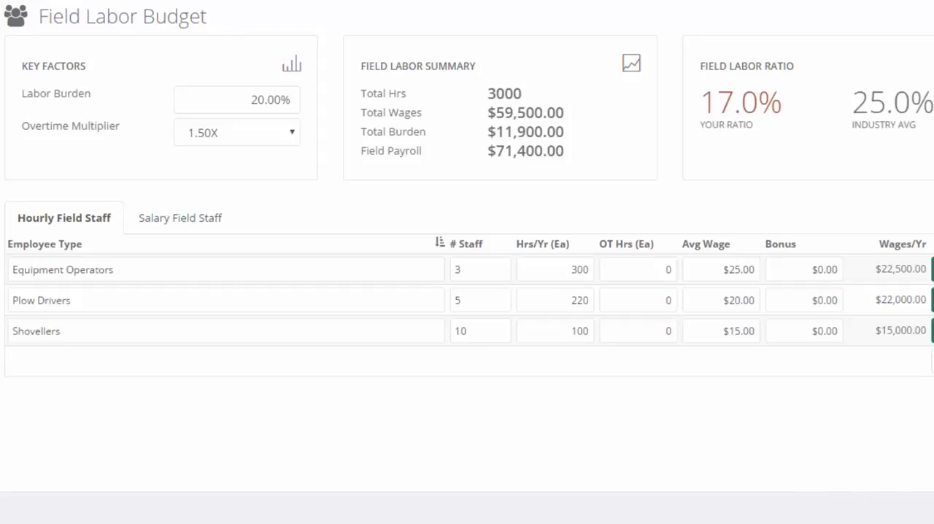
# Add an hourly employee type named Ice Patroller with 2 staff at 300 hours per year each.
pyautogui.click(381, 364)
pyautogui.click(246, 365)
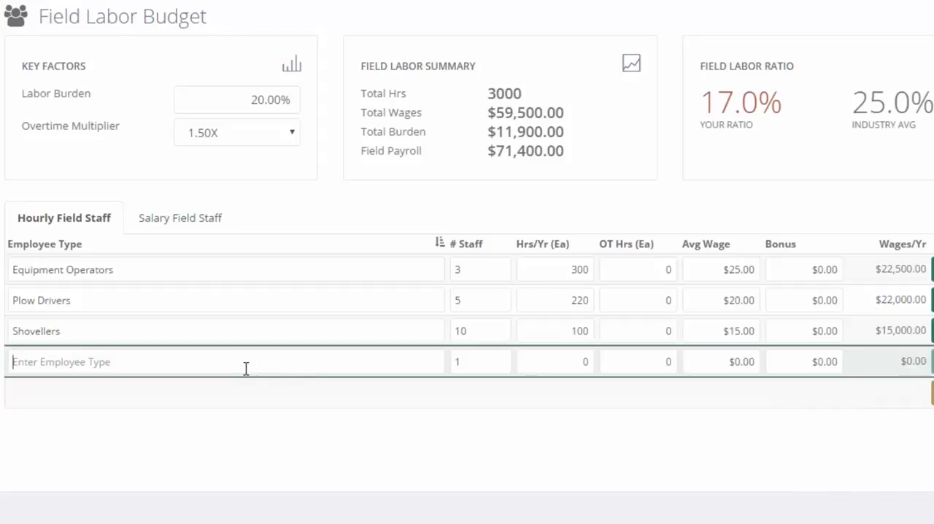
pyautogui.write('Ice Patroller')
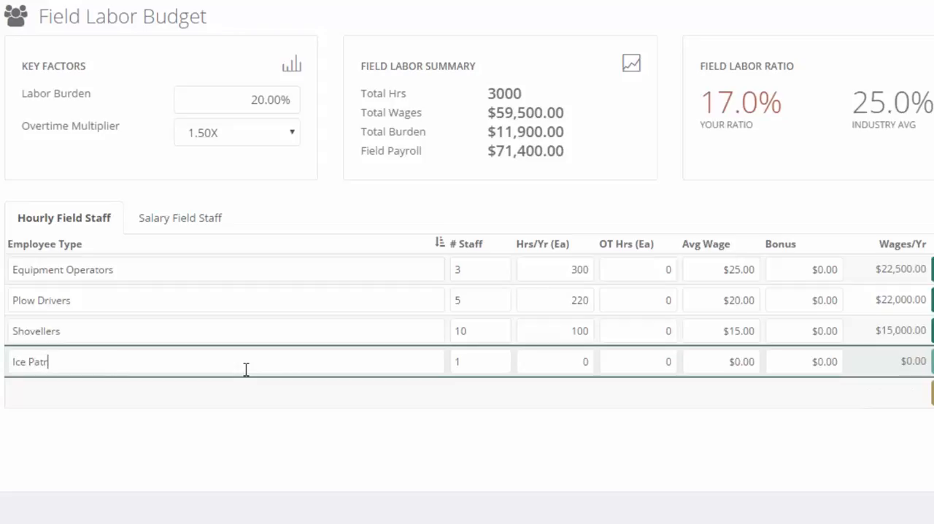
pyautogui.press('Tab')
pyautogui.write('2')
pyautogui.press('Tab')
pyautogui.write('300')
# Give the Ice Patroller row 20 overtime hours each and a $25.00 average wage, and save the row.
pyautogui.press('Tab')
pyautogui.write('20')
pyautogui.press('Tab')
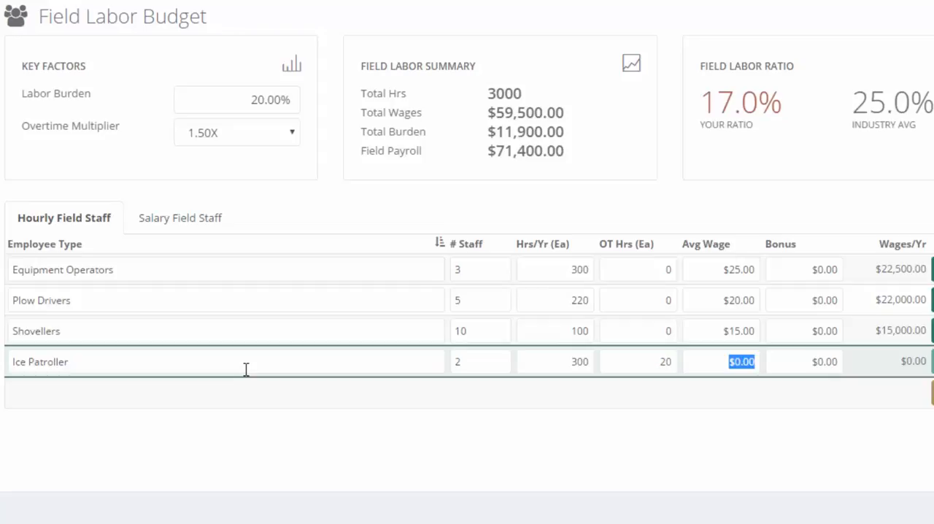
pyautogui.write('25')
pyautogui.press('Tab')
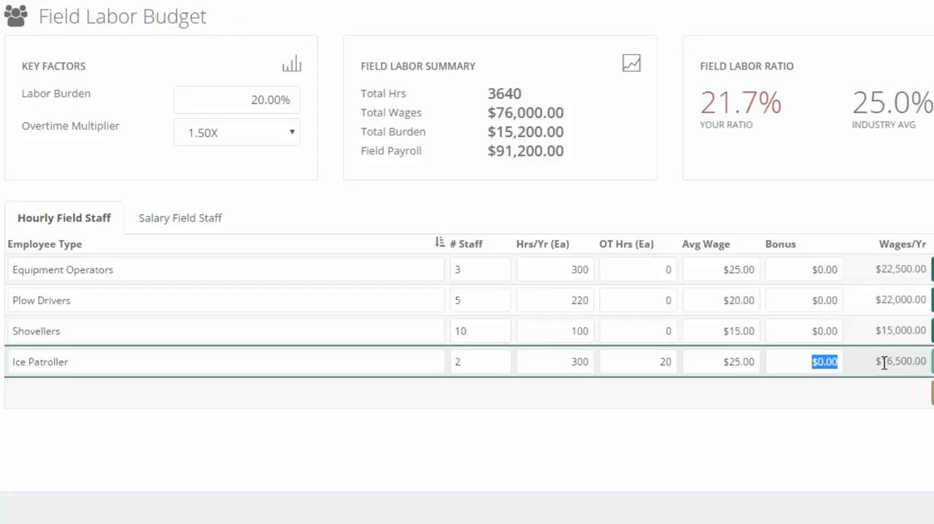
pyautogui.click(932, 361)
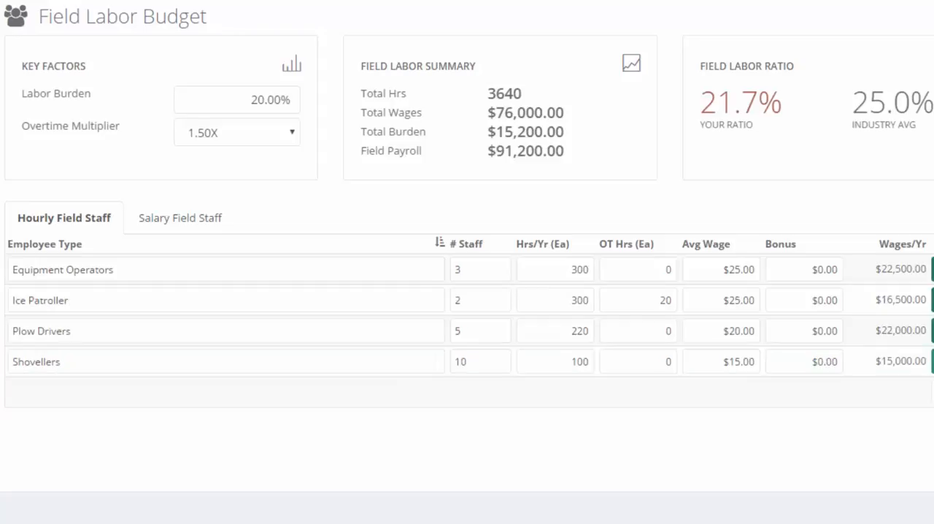
# Delete the Shovellers row from the hourly field staff.
pyautogui.click(929, 428)
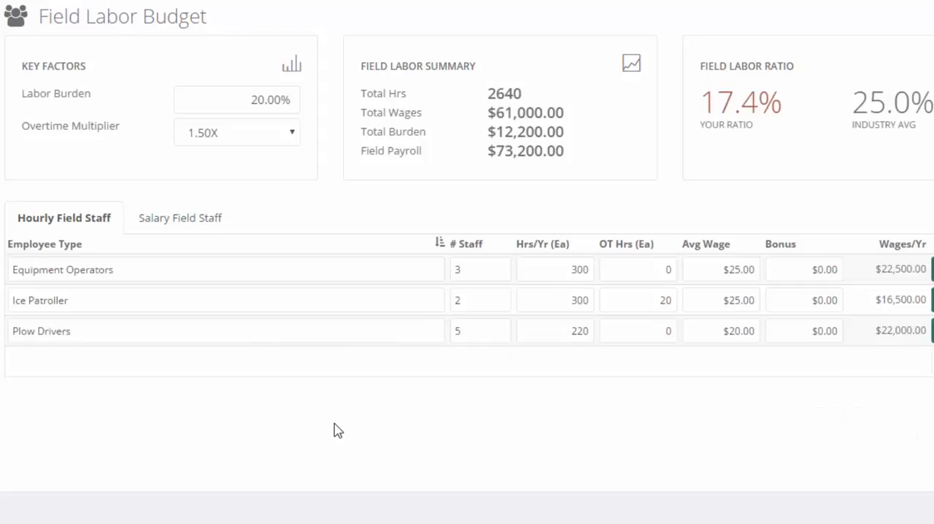
# Start a new salaried field staff row with the employee type Ops Manager (Quality Control).
pyautogui.click(182, 220)
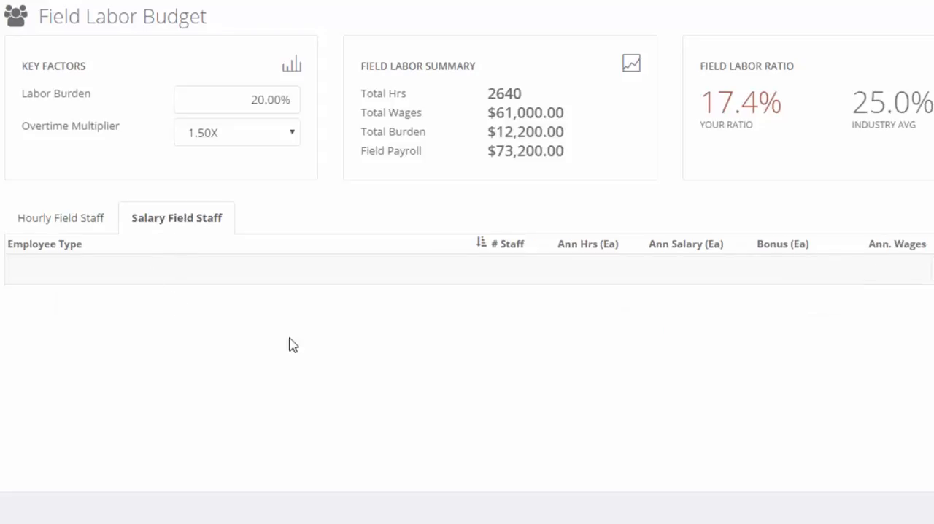
pyautogui.click(263, 275)
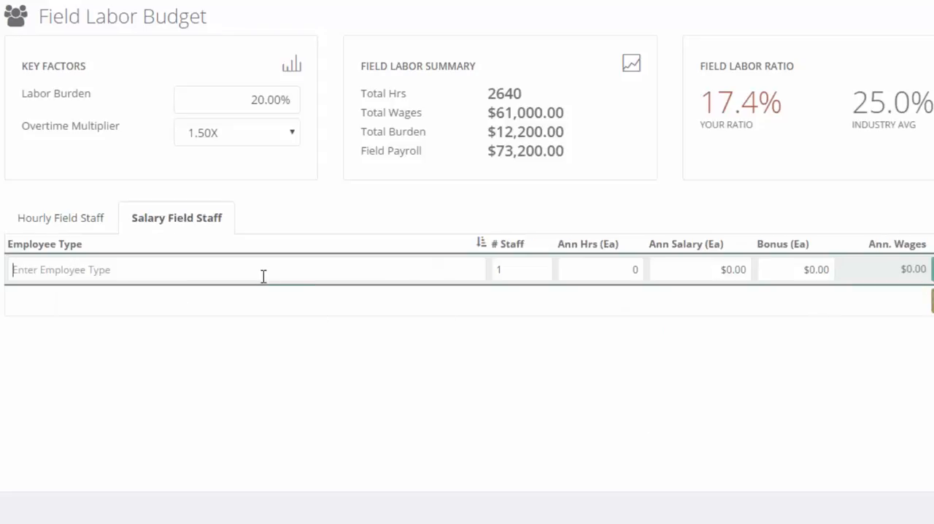
pyautogui.write('Ops Ma')
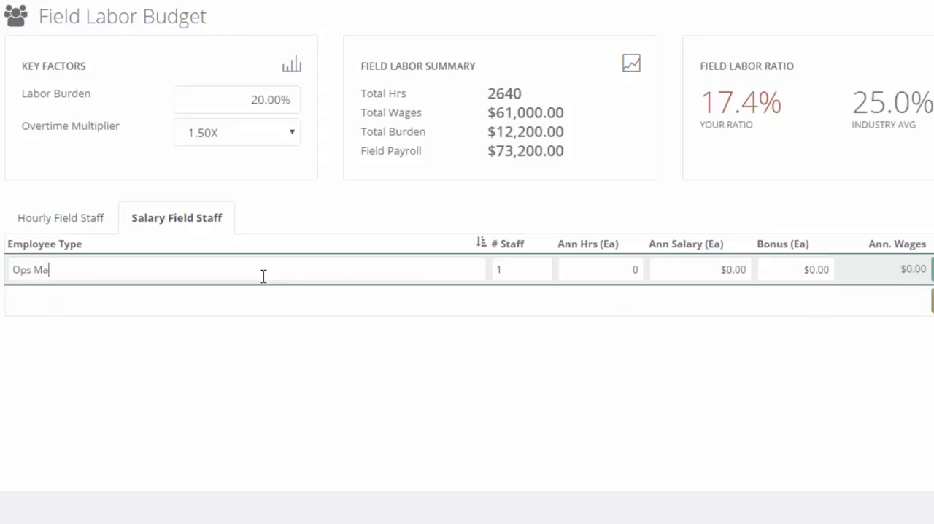
pyautogui.write('nager (Quality Control)')
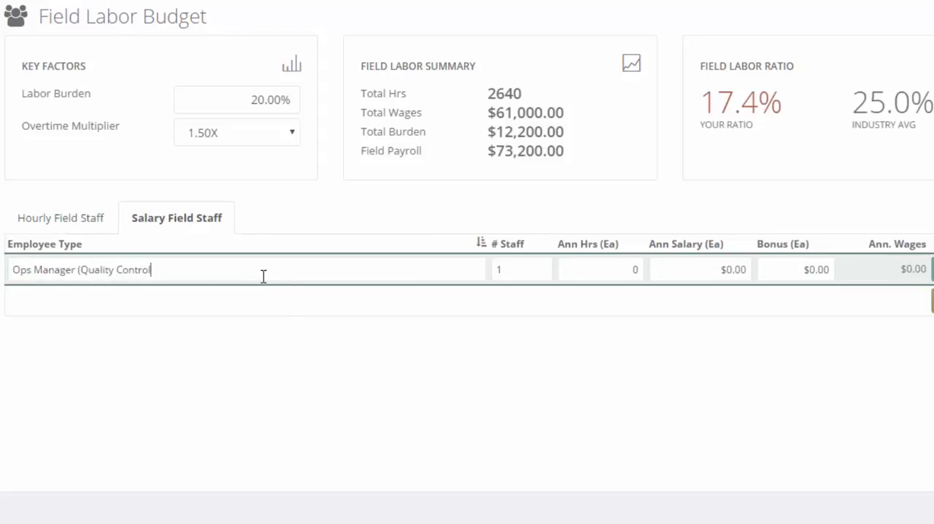
# Set the Ops Manager row to 400 annual hours and an annual salary of $12,000, keeping the default staff count.
pyautogui.press('Tab')
pyautogui.press('Tab')
pyautogui.write('400')
pyautogui.press('Tab')
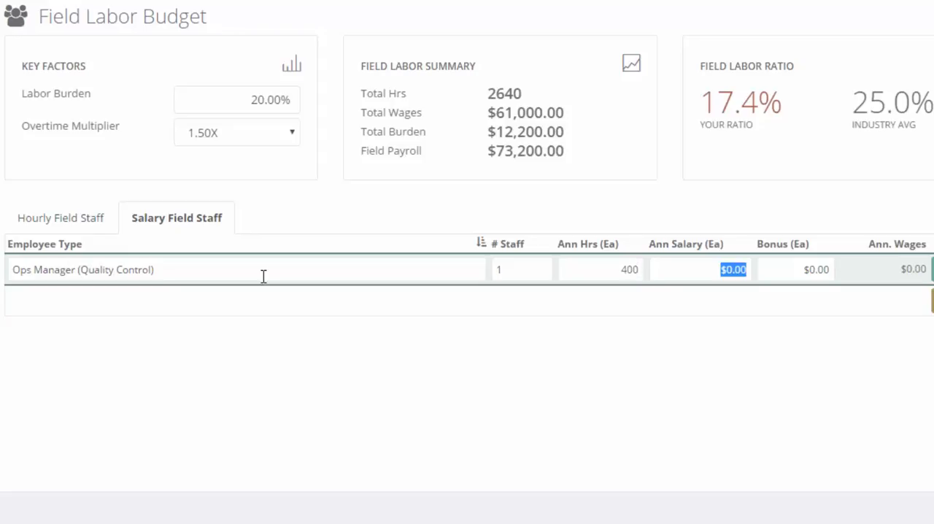
pyautogui.write('12000')
pyautogui.press('Tab')
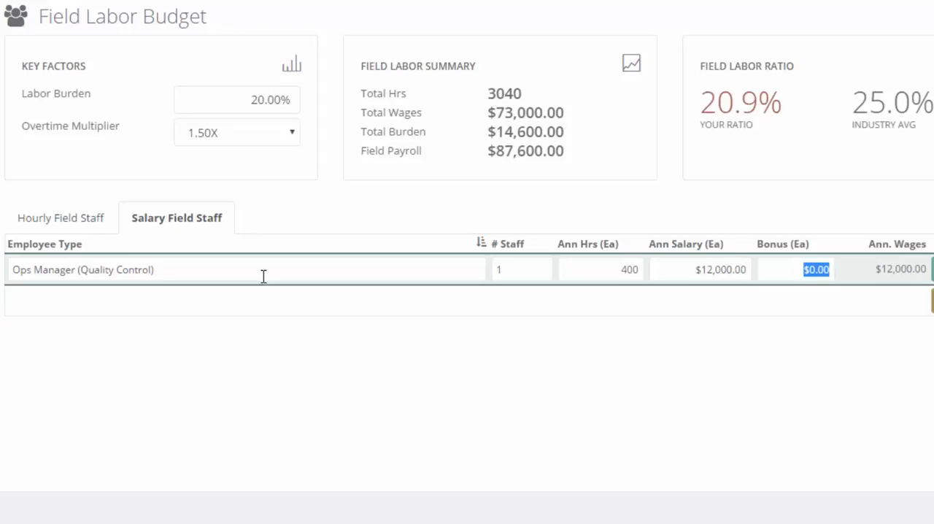
pyautogui.hotkey('shift', 'Tab')
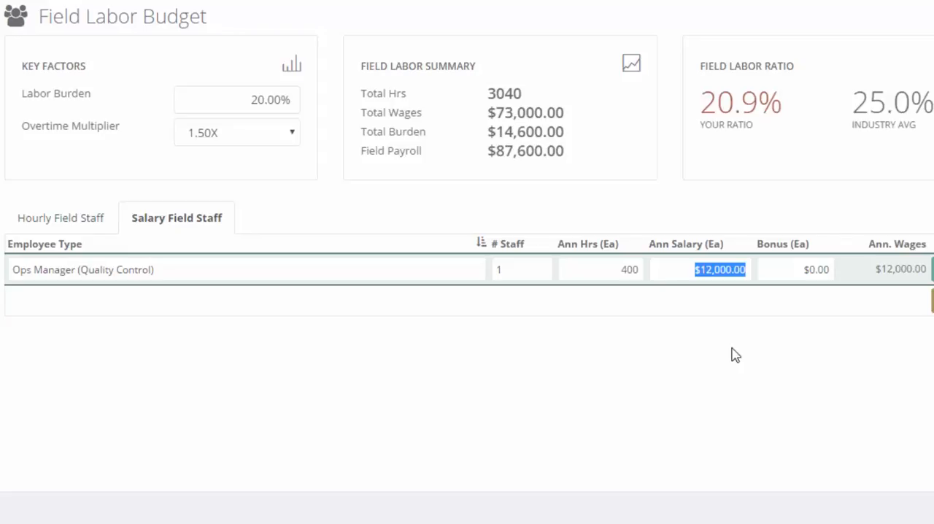
# Save the Ops Manager (Quality Control) row and delete it from the salaried field staff.
pyautogui.click(932, 268)
pyautogui.click(898, 334)
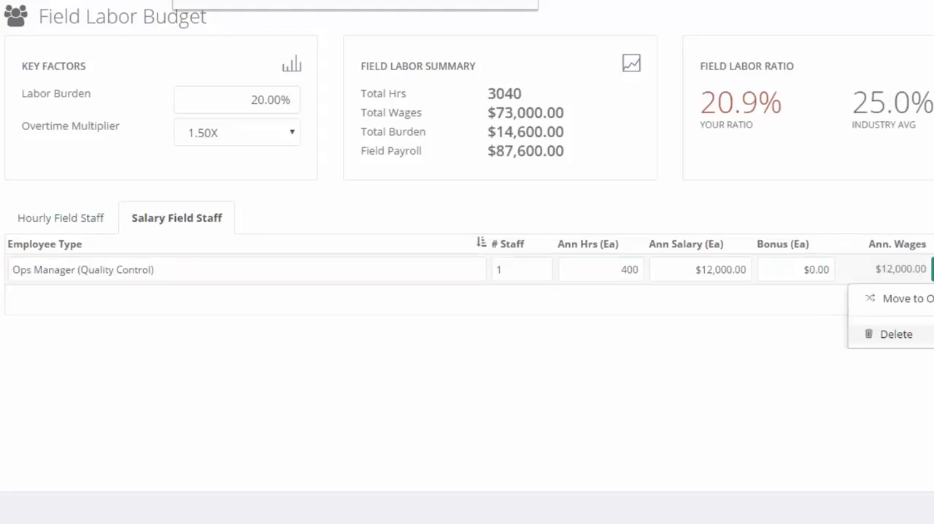
pyautogui.press('Return')
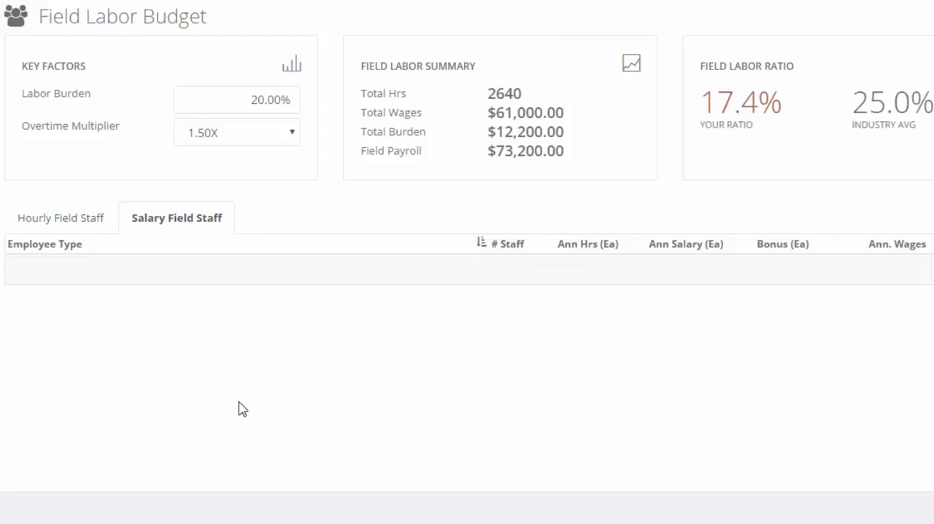